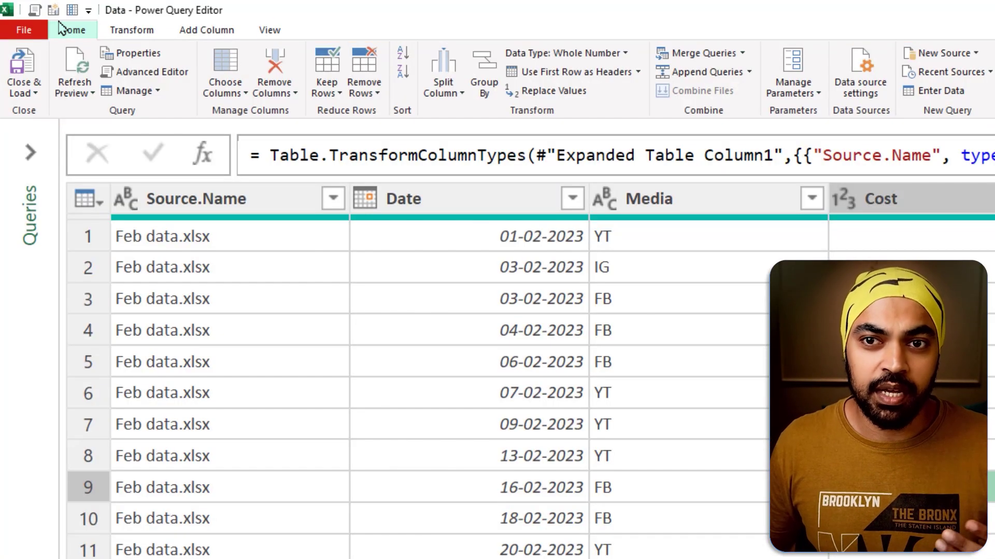
Step: Move from the Transform ribbon to the Add Column ribbon commands
click(145, 31)
click(224, 33)
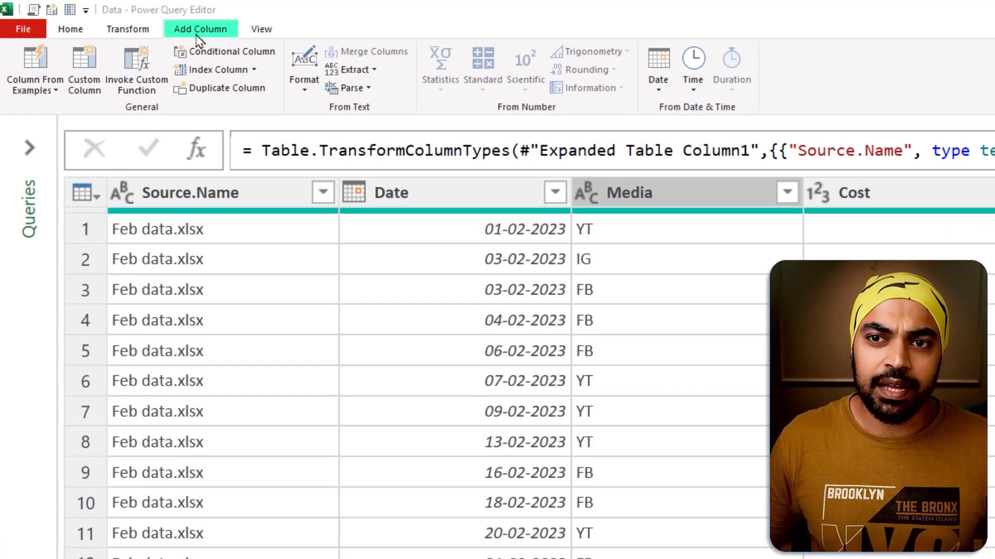
Step: Open the Custom Column dialog and mark the Cost column's 220 and 137 values
click(84, 72)
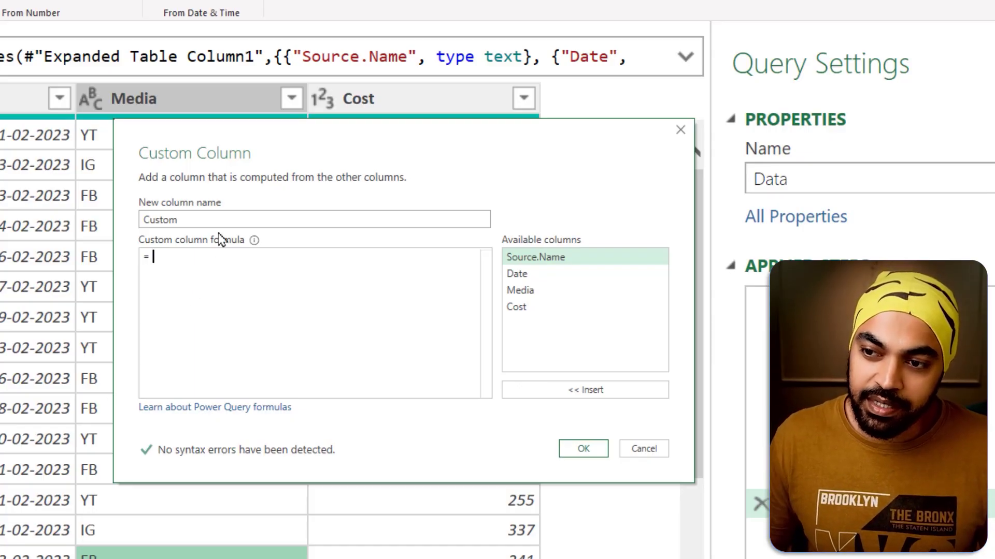
drag(261, 144, 127, 272)
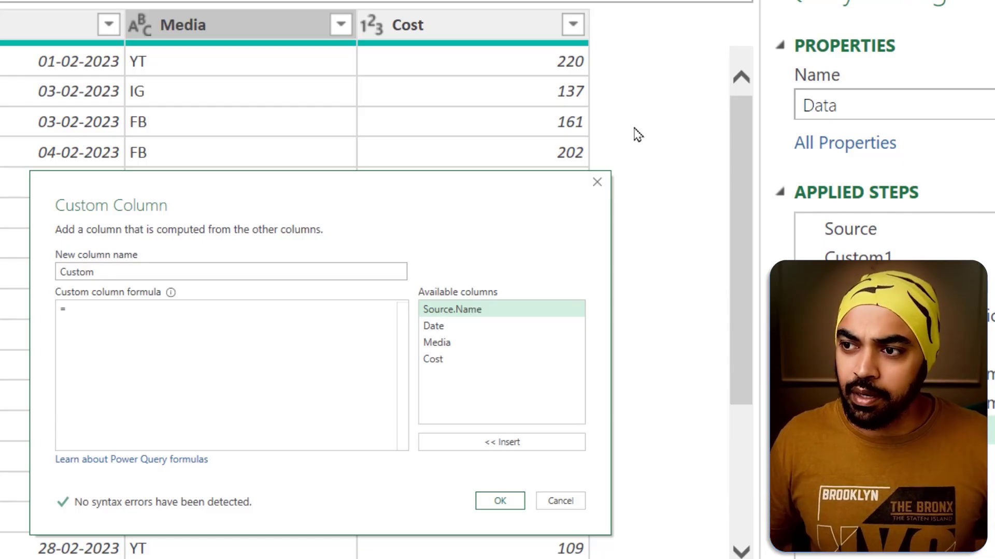
drag(474, 26, 492, 13)
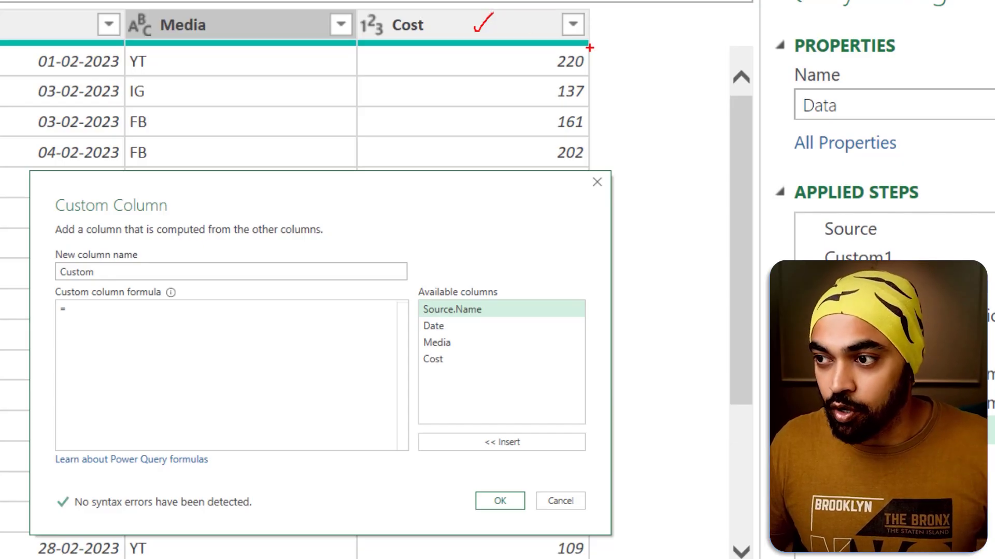
mouse_move(592, 51)
mouse_down()
mouse_move(572, 54)
mouse_move(591, 67)
mouse_move(592, 50)
mouse_up()
mouse_move(590, 81)
mouse_down()
mouse_move(575, 91)
mouse_move(589, 97)
mouse_move(589, 124)
mouse_move(572, 155)
mouse_move(591, 143)
mouse_up()
key(Escape)
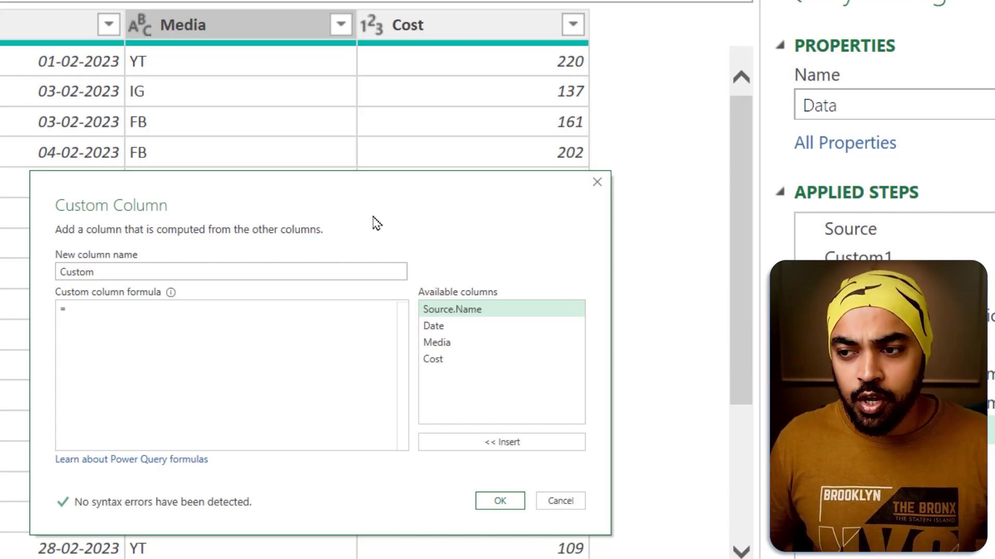
drag(373, 220, 499, 215)
Step: Enter the formula Text.End([Cost],1), inserting Cost from the list, and create the column
click(402, 329)
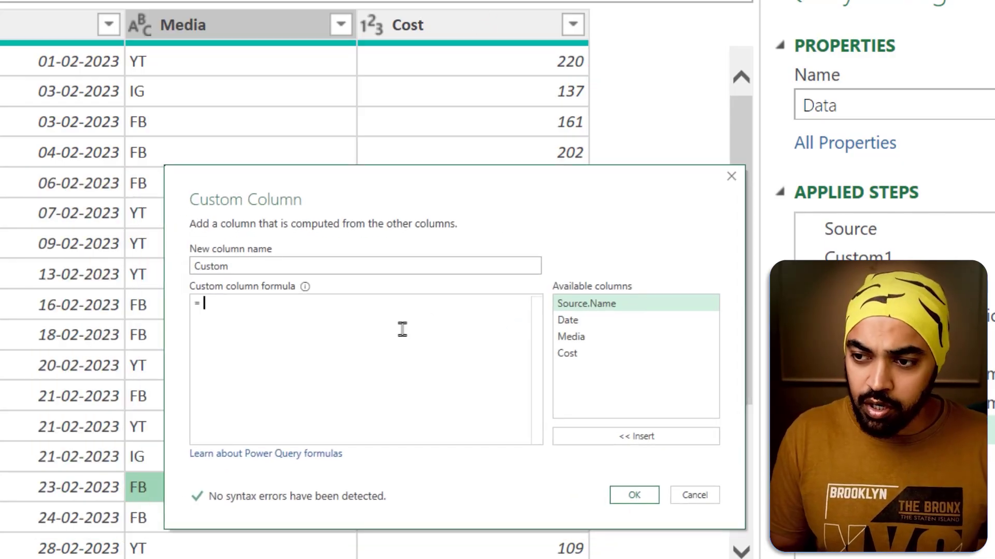
text(Text.End)
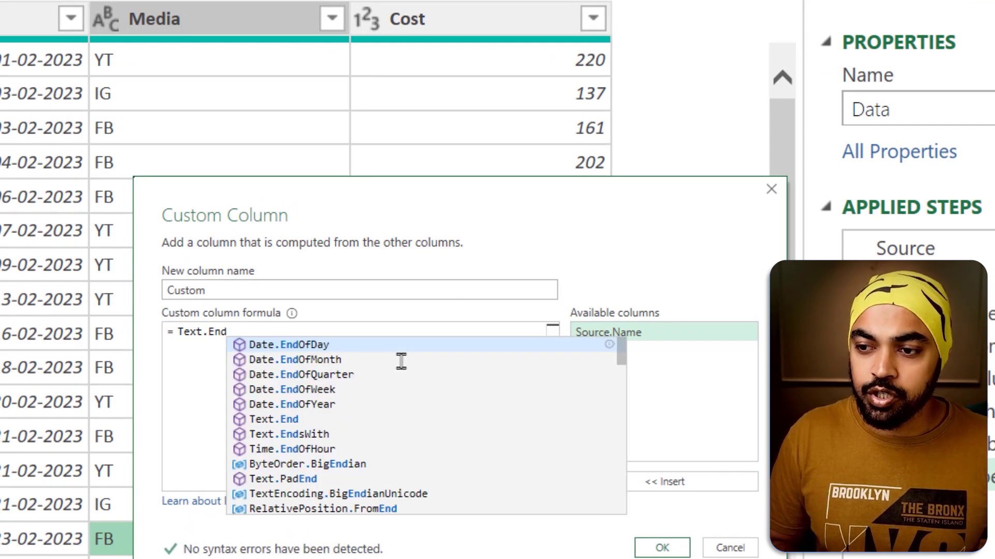
text(()
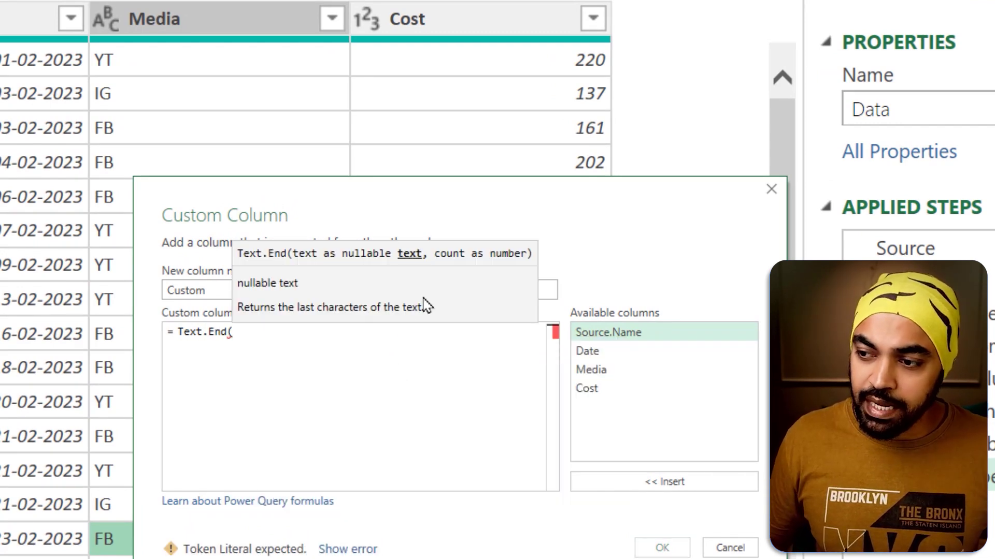
double_click(590, 389)
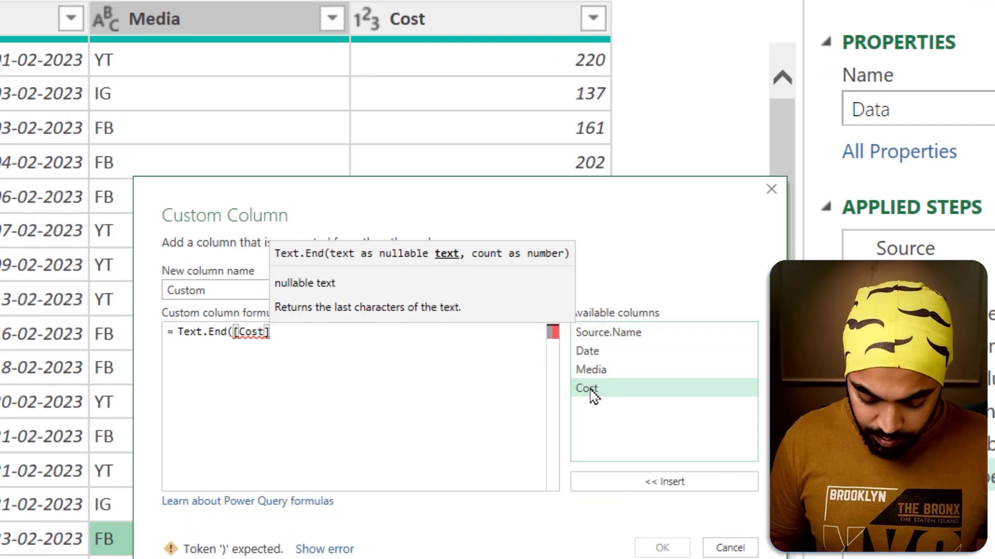
text(,1))
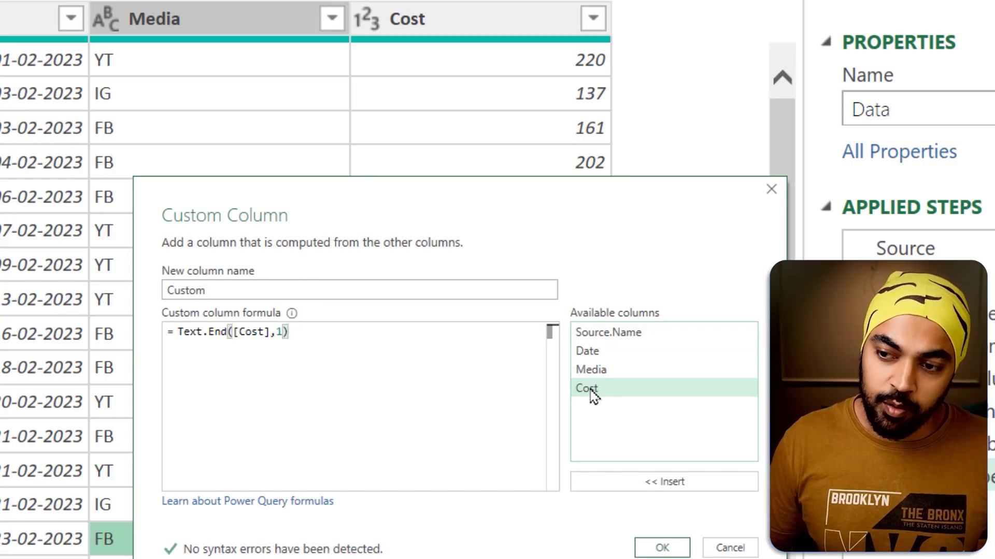
click(662, 548)
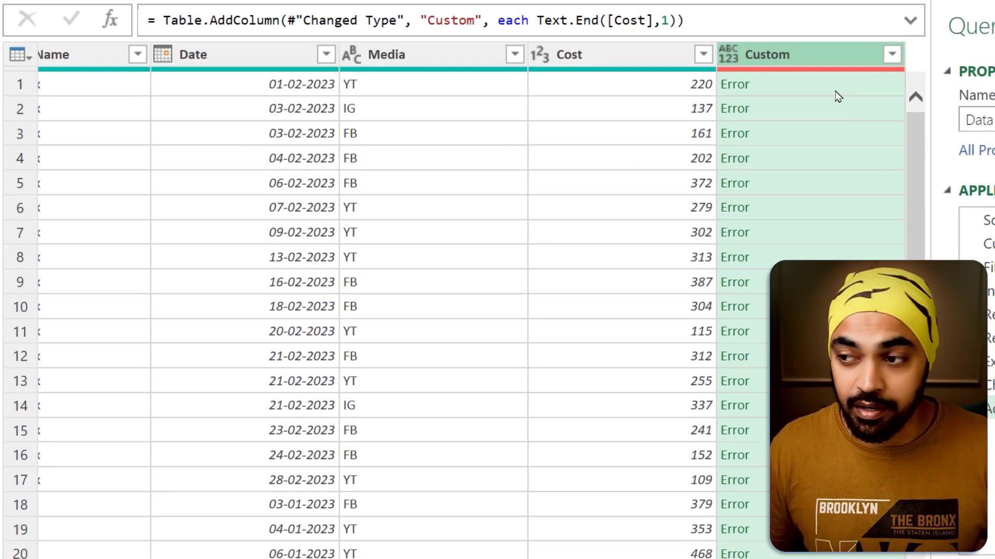
drag(563, 247, 591, 223)
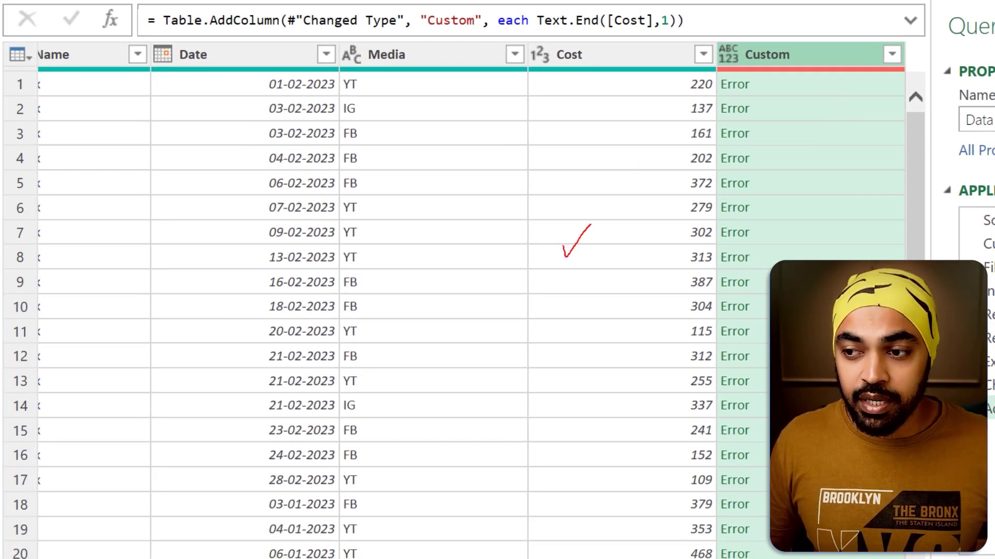
mouse_move(756, 101)
mouse_down()
mouse_move(700, 101)
mouse_move(774, 110)
mouse_up()
key(Escape)
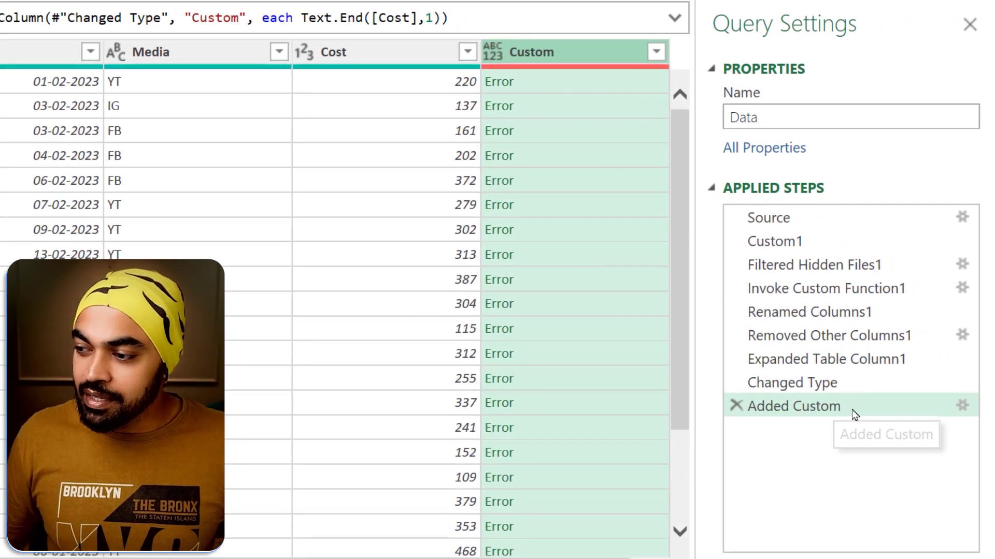
click(818, 409)
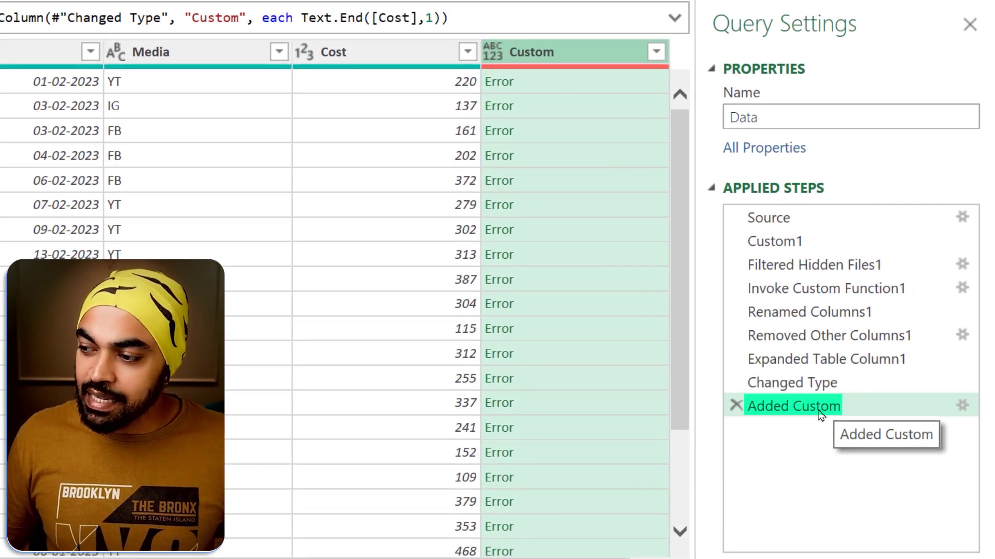
click(962, 407)
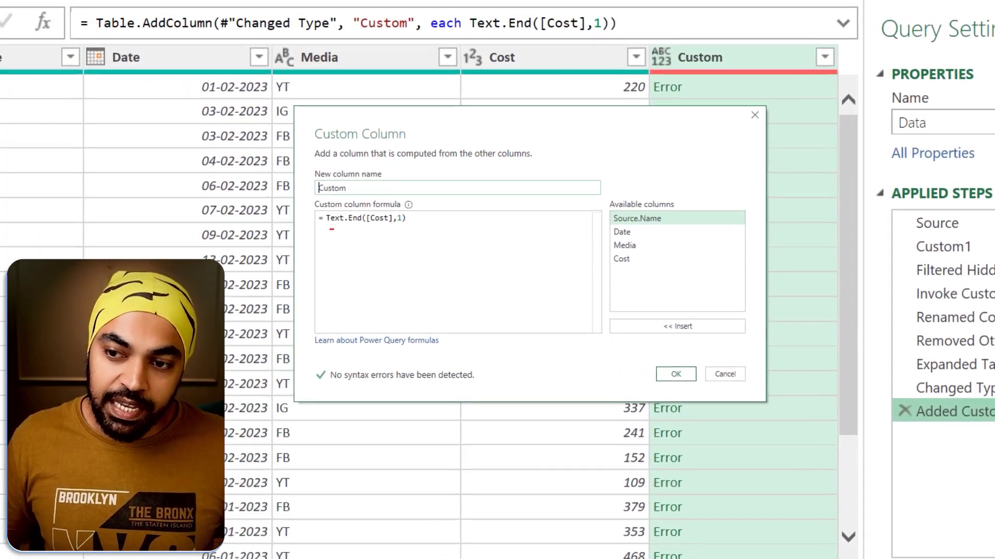
drag(162, 224, 230, 219)
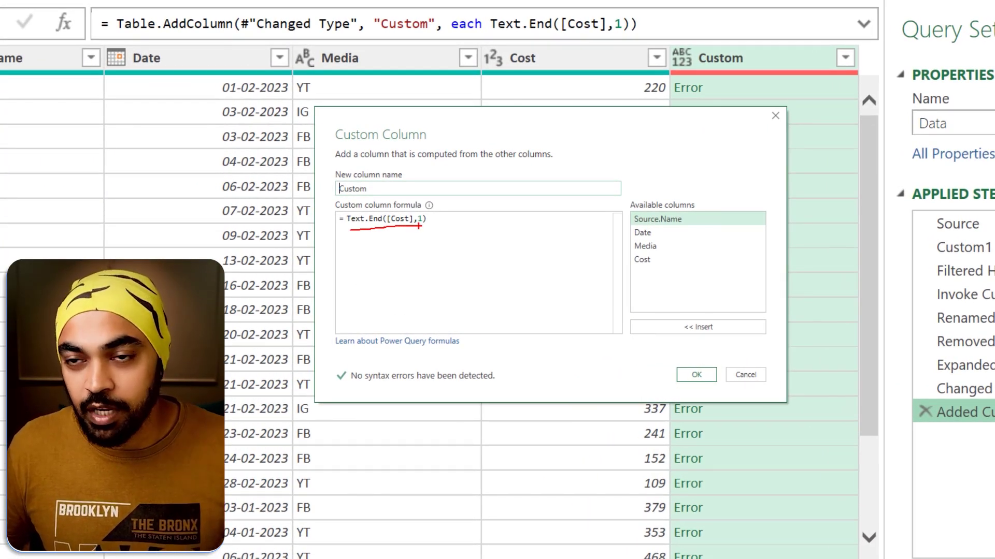
click(688, 375)
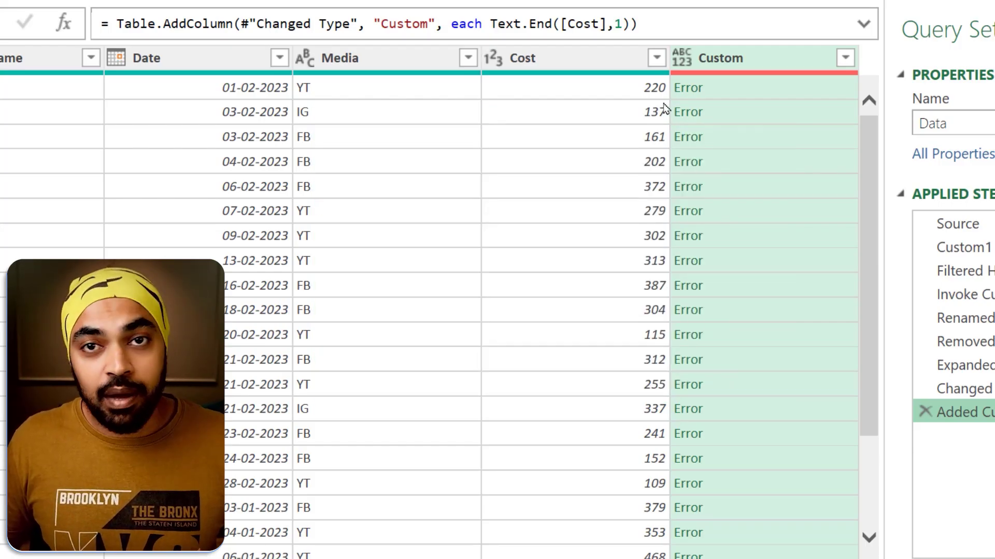
Step: Annotate the Table.AddColumn formula, its Text.End([Cost],1) expression and the Error results
drag(478, 34, 133, 38)
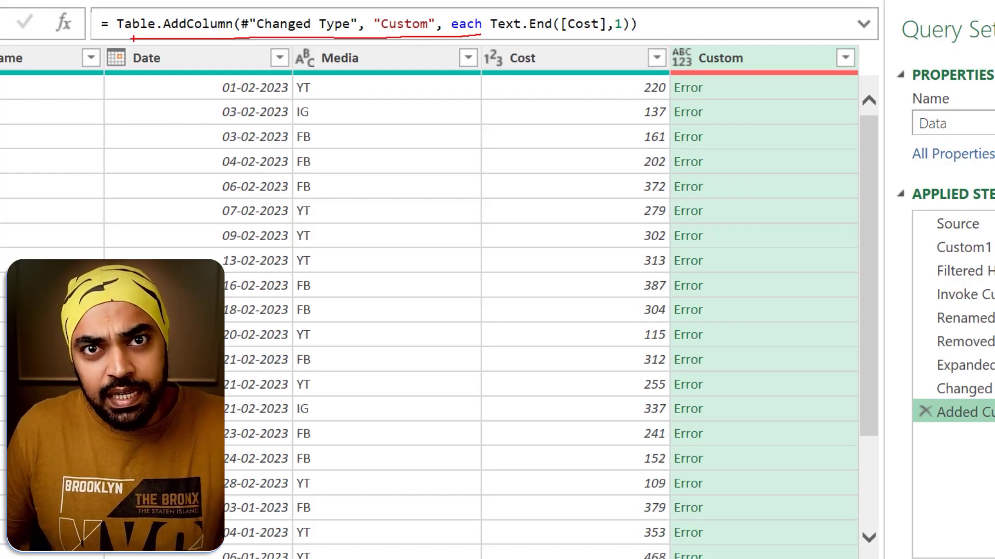
drag(493, 35, 526, 33)
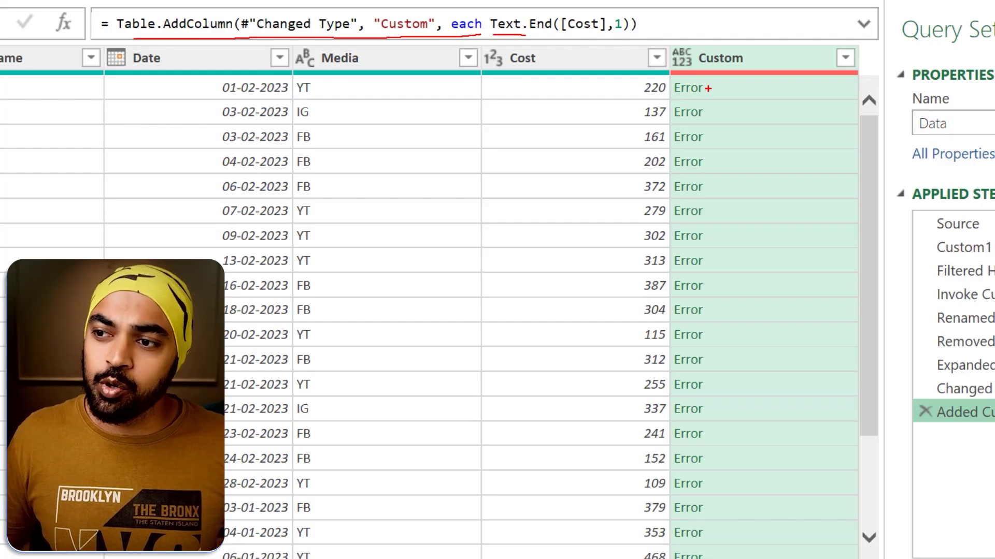
mouse_move(710, 87)
mouse_down()
mouse_move(723, 82)
mouse_move(730, 136)
mouse_up()
key(Escape)
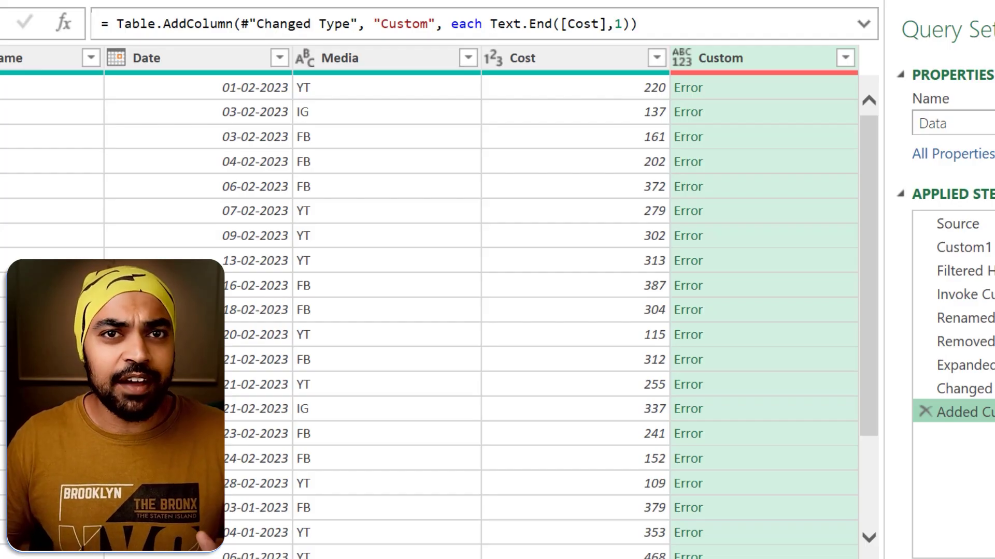
drag(123, 33, 441, 29)
mouse_move(586, 14)
mouse_down()
mouse_move(510, 9)
mouse_move(508, 32)
mouse_move(616, 27)
mouse_move(586, 11)
mouse_up()
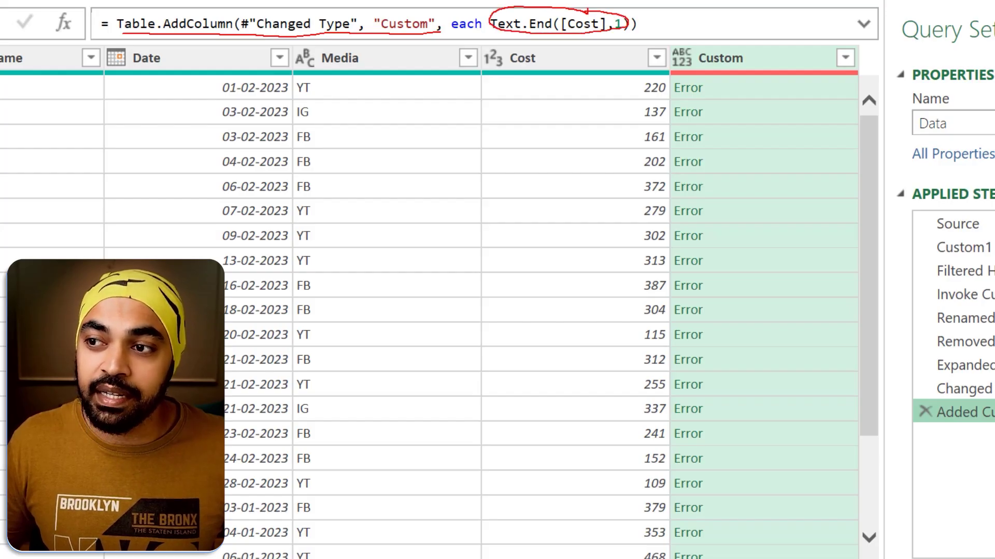
key(Escape)
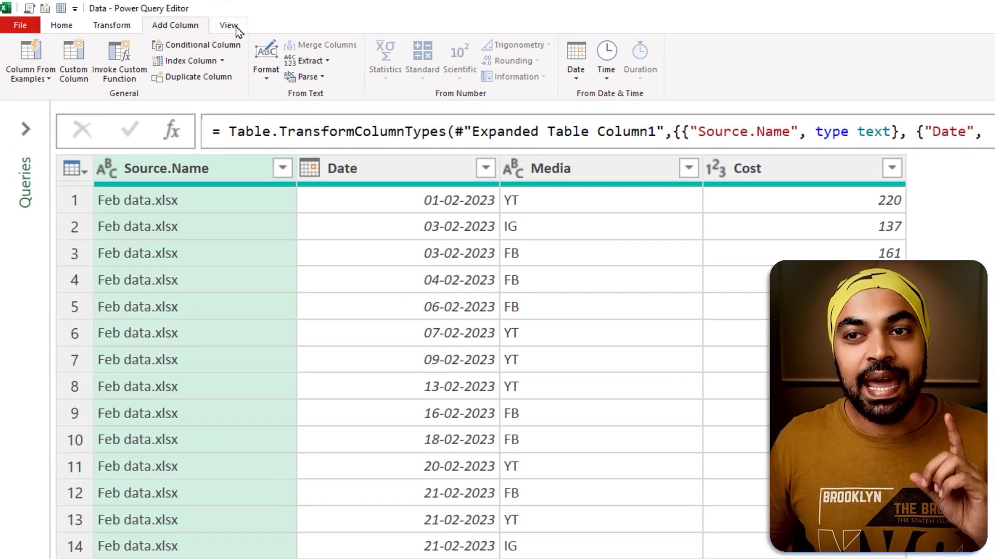
Step: Switch the ribbon to the View commands
click(234, 27)
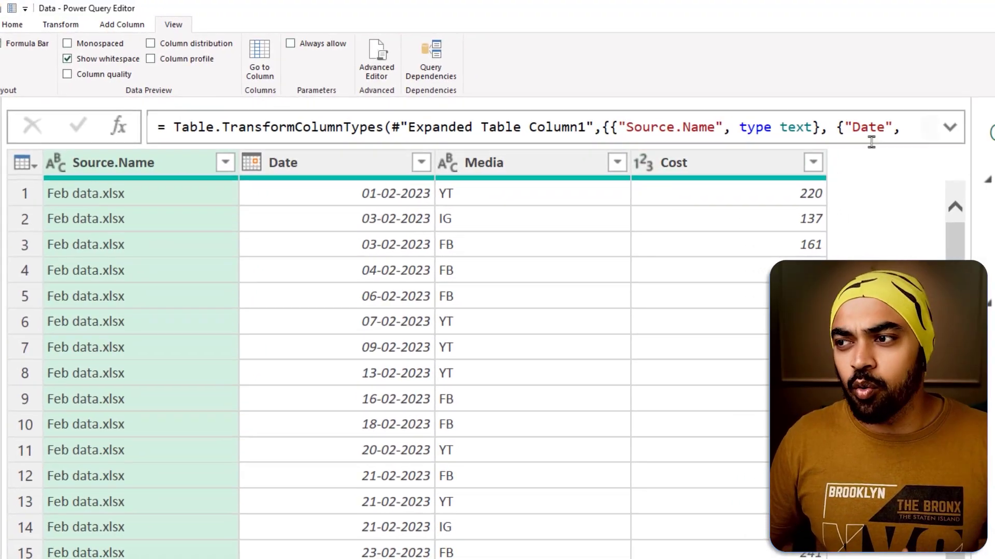
Step: Expand the formula bar to show the whole Changed Type formula with Cost as Int64.Type
click(949, 127)
mouse_move(310, 136)
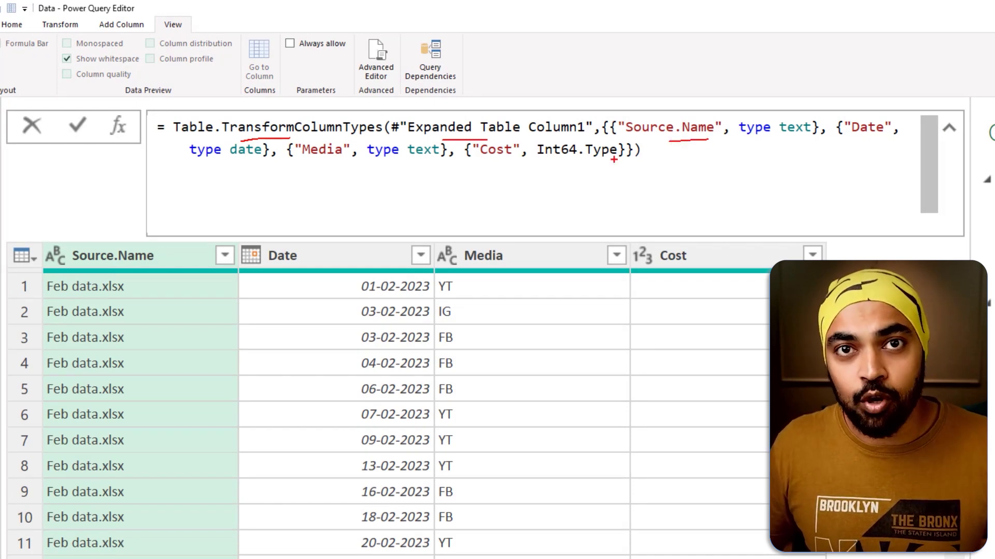
key(Escape)
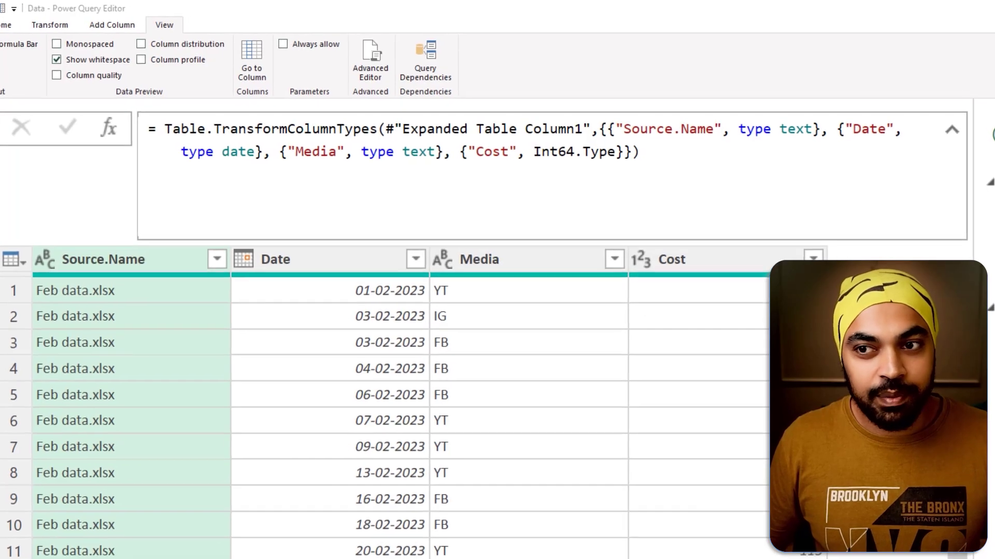
click(312, 71)
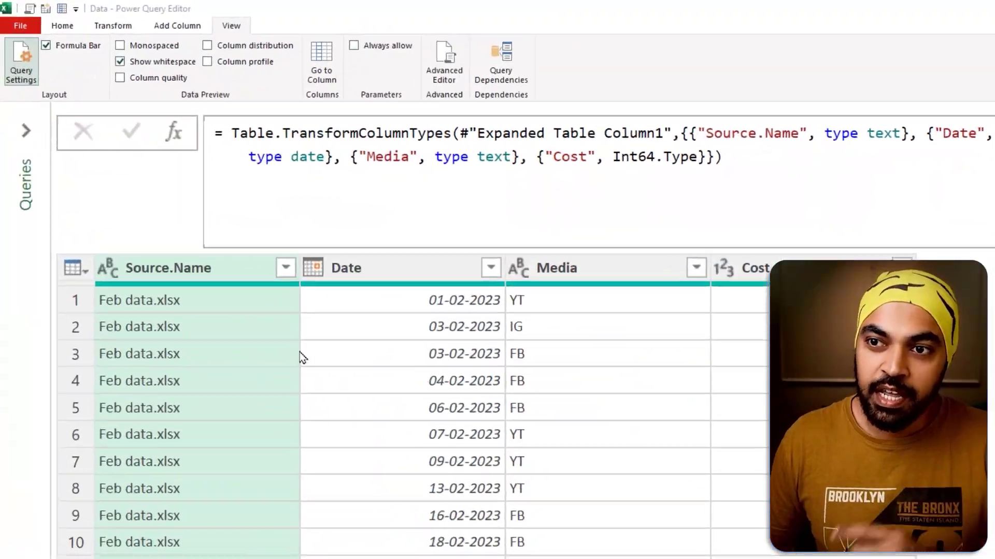
Step: Open the Data query's let…in M code in Advanced Editor and enlarge the text for reading
click(473, 77)
click(517, 342)
key(ctrl+plus)
key(ctrl+plus)
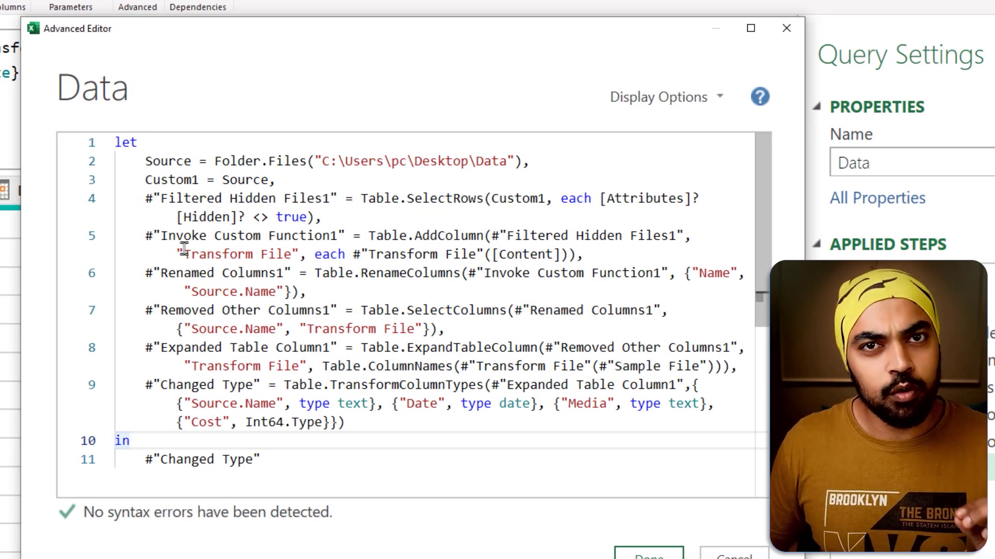
scroll(184, 248, down, 1)
scroll(184, 248, up, 1)
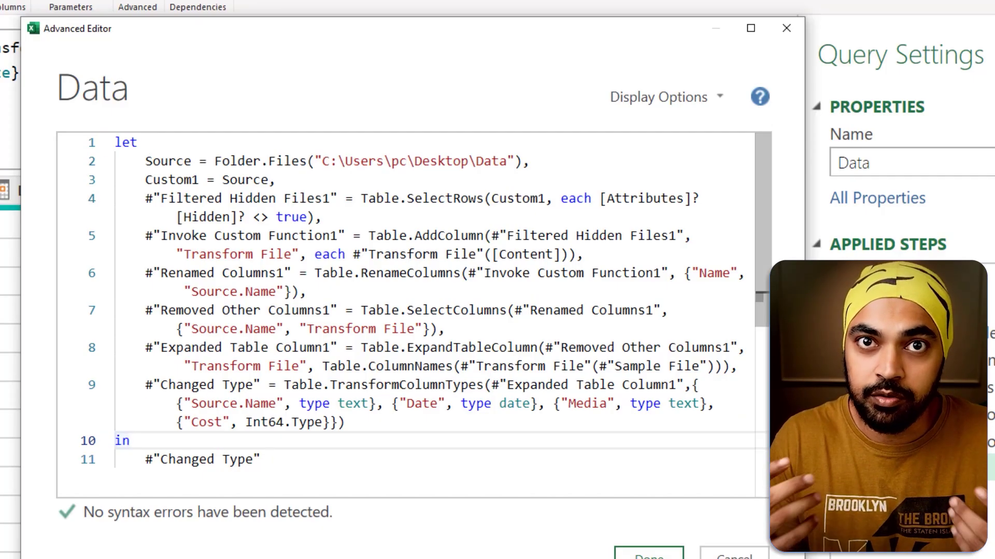
key(ctrl+2)
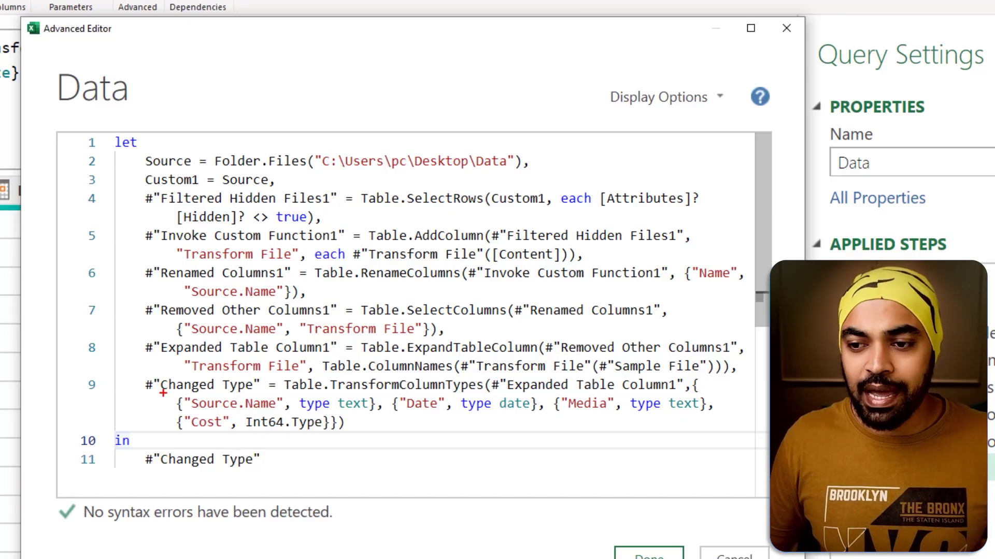